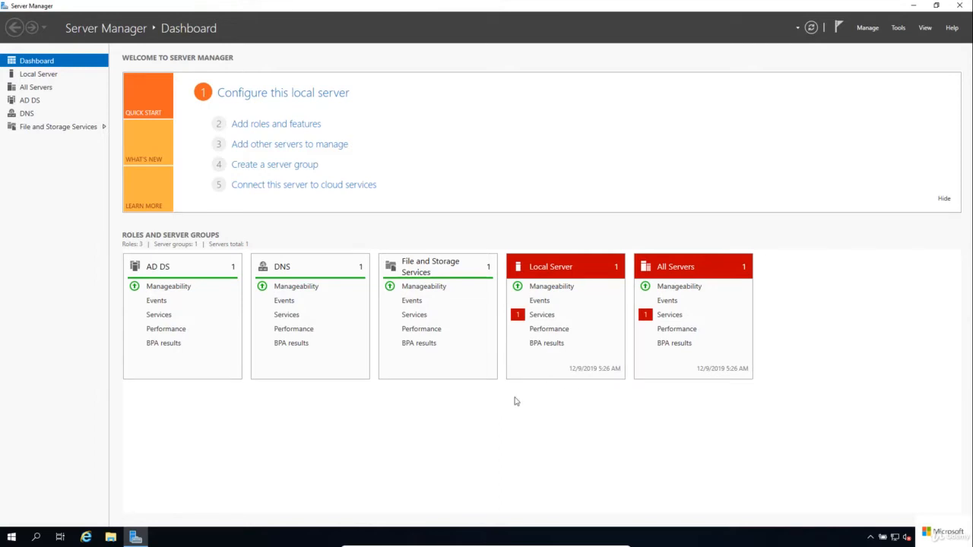
- Shut down the running Windows Server machine and confirm the shutdown
click(11, 539)
click(12, 515)
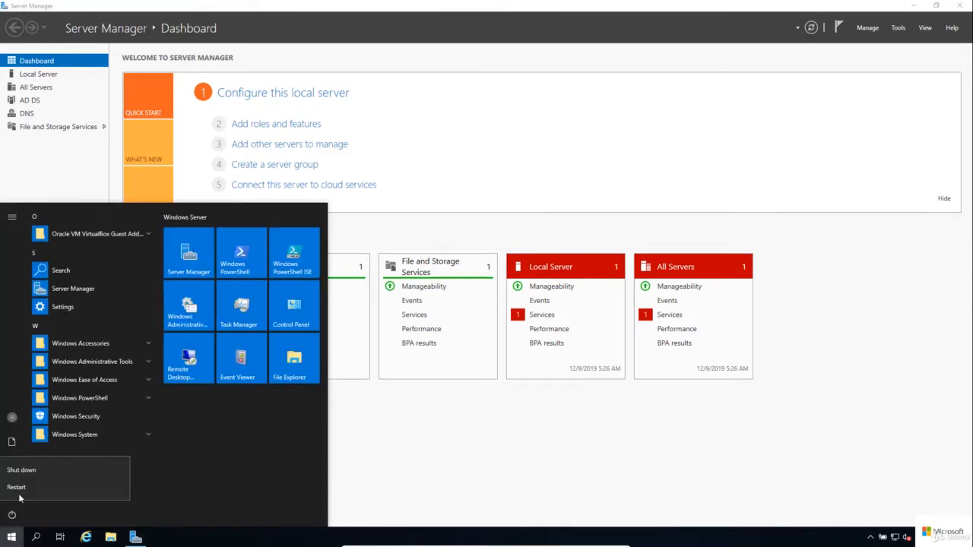
click(30, 466)
click(143, 483)
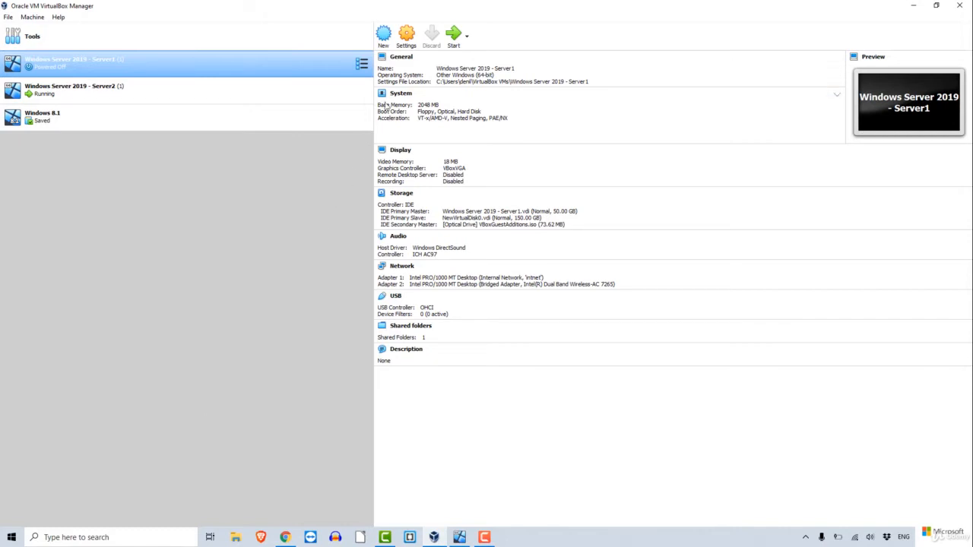
- Detach the NewVirtualDisk0.vdi hard disk from the Windows Server 2019 - Server1 machine's storage and save the settings
click(403, 40)
click(356, 215)
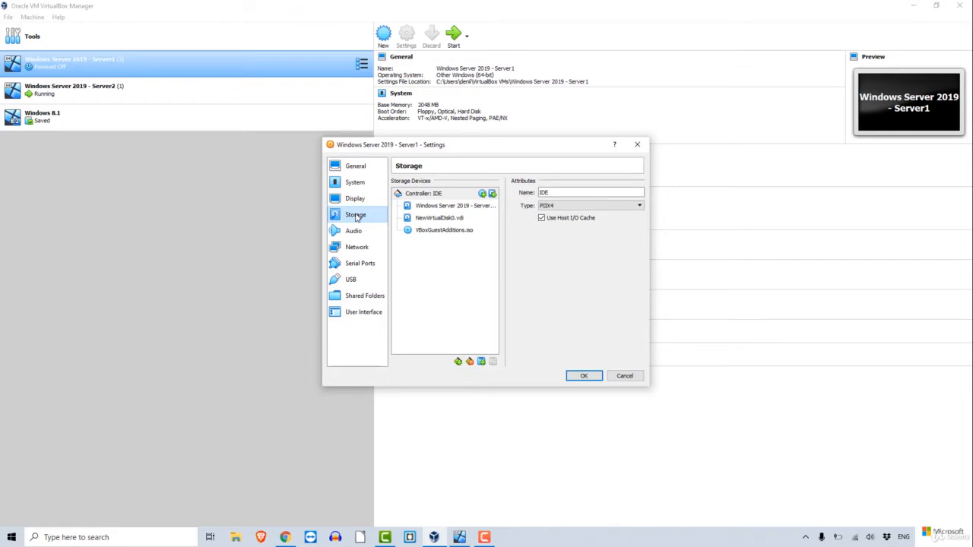
click(417, 220)
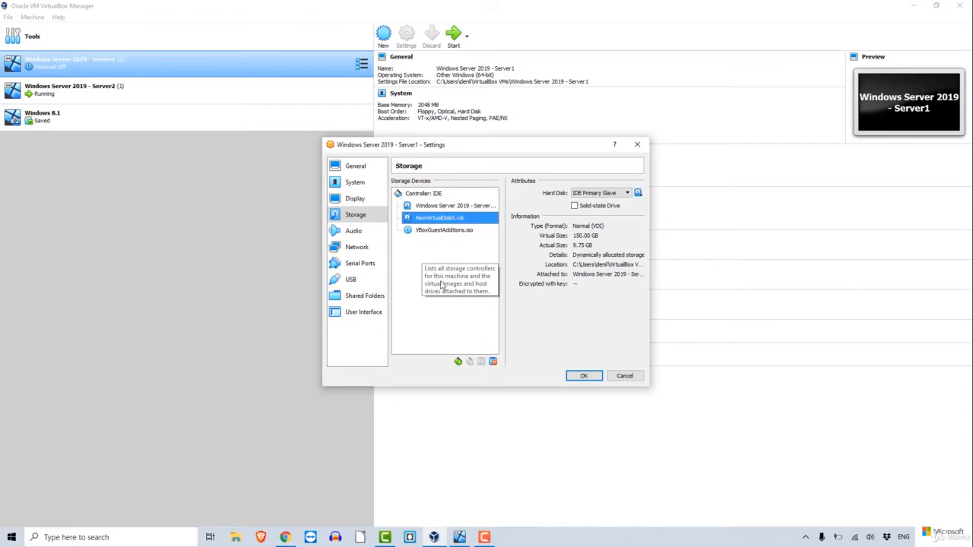
click(493, 362)
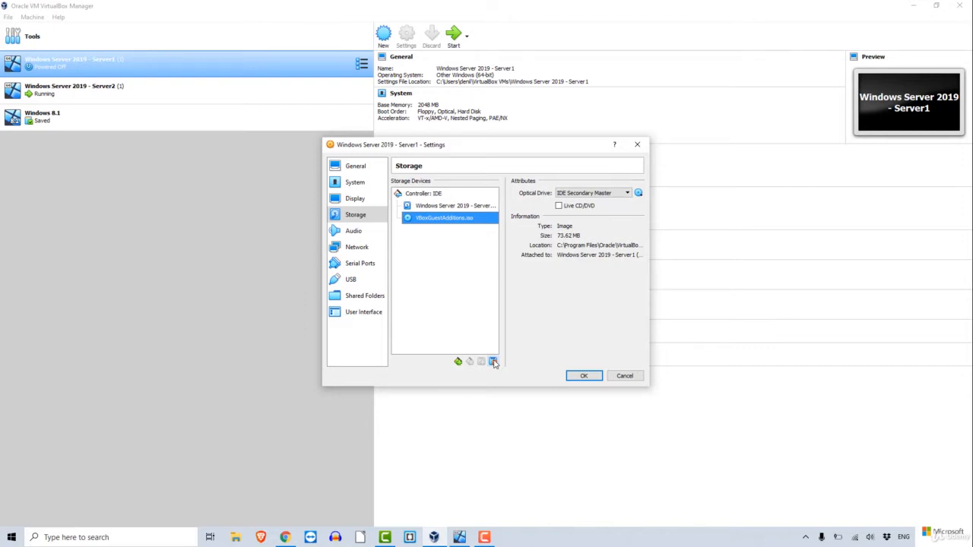
click(582, 376)
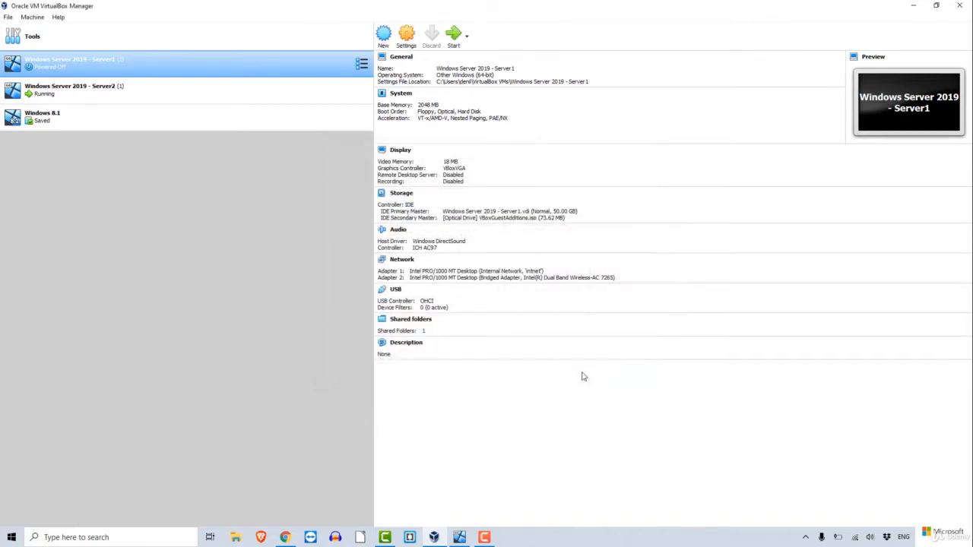
- Start a new virtual machine named Server1 Restore with type Microsoft Windows and version Other Windows (64-bit)
click(384, 35)
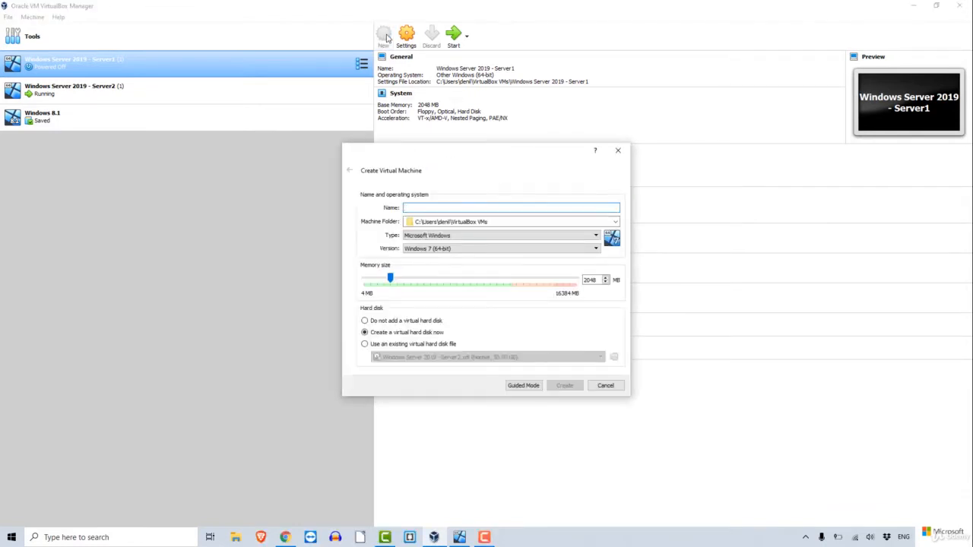
text(Server1 Restore)
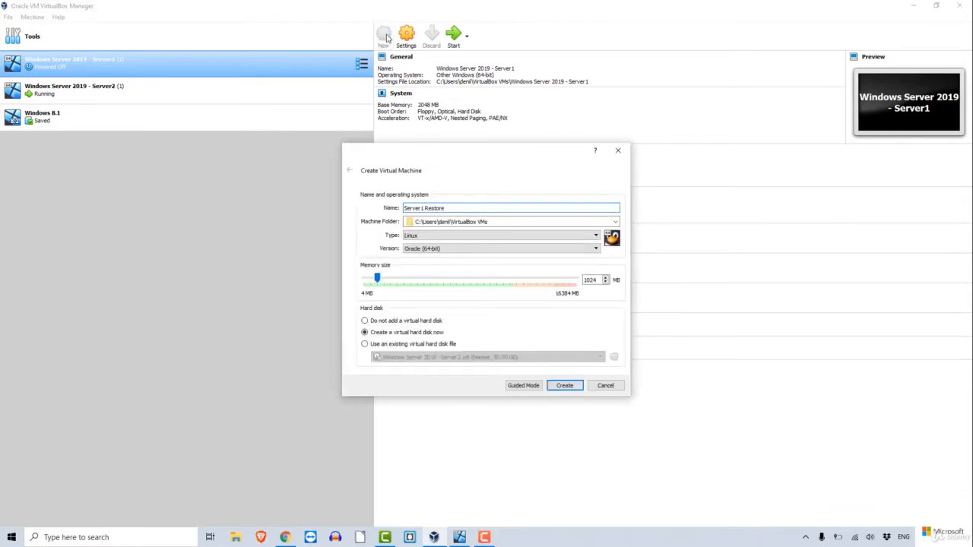
click(592, 237)
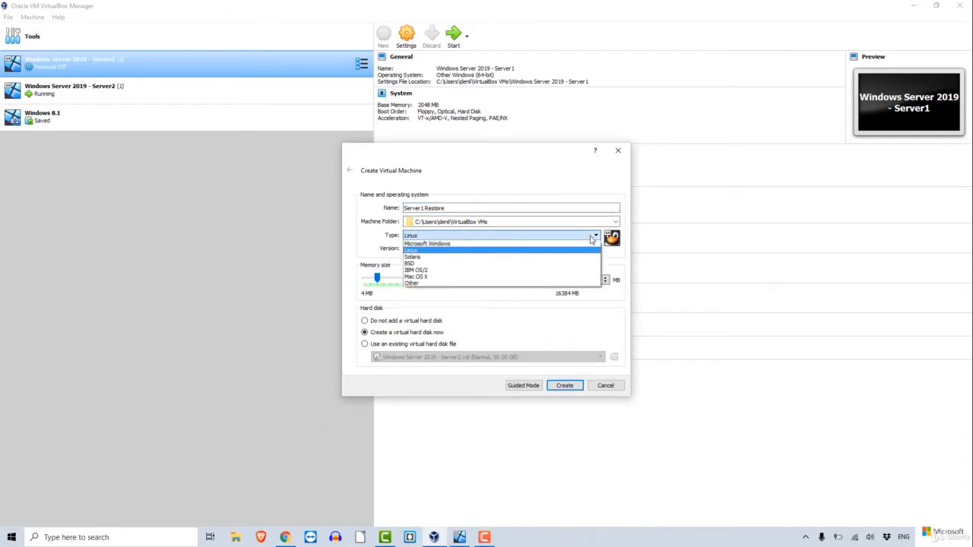
click(582, 244)
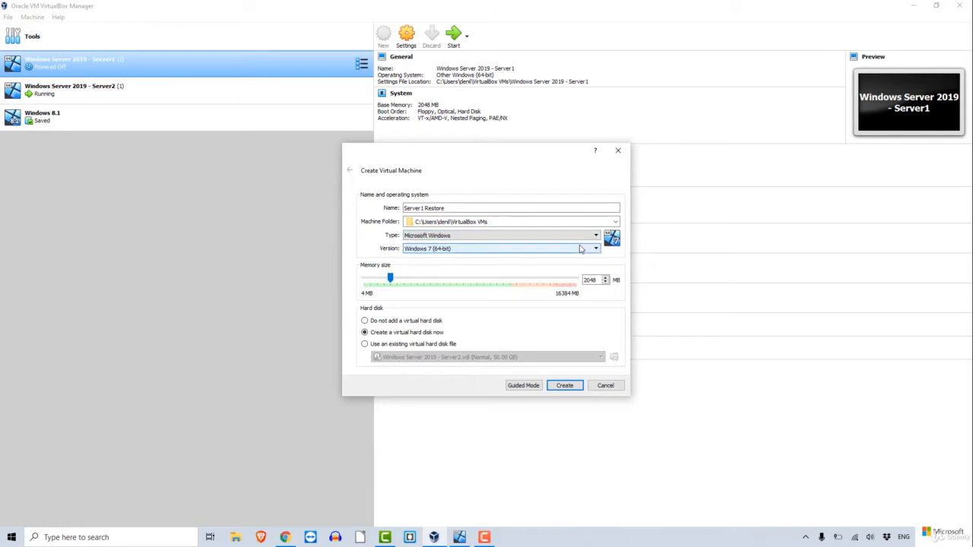
click(581, 249)
scroll(597, 296, down, 3)
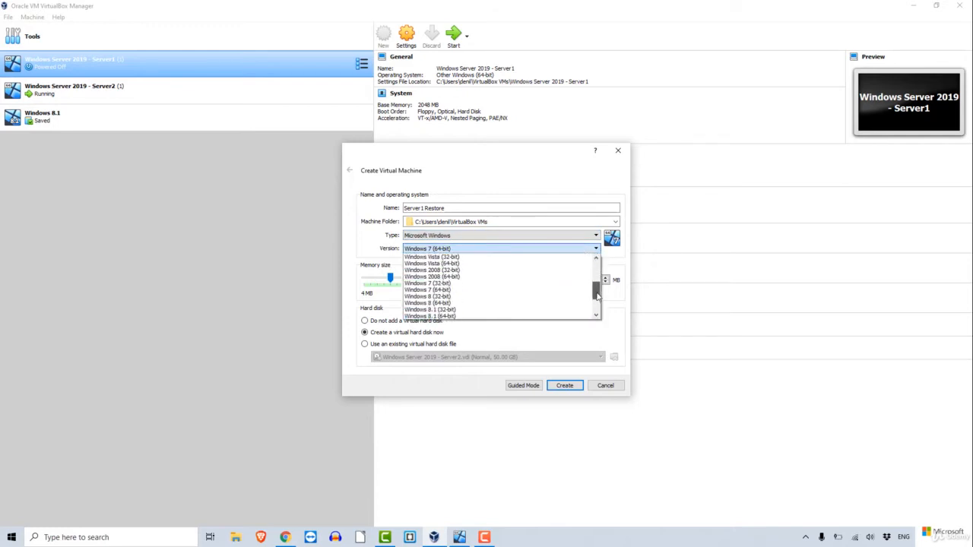
scroll(597, 297, down, 2)
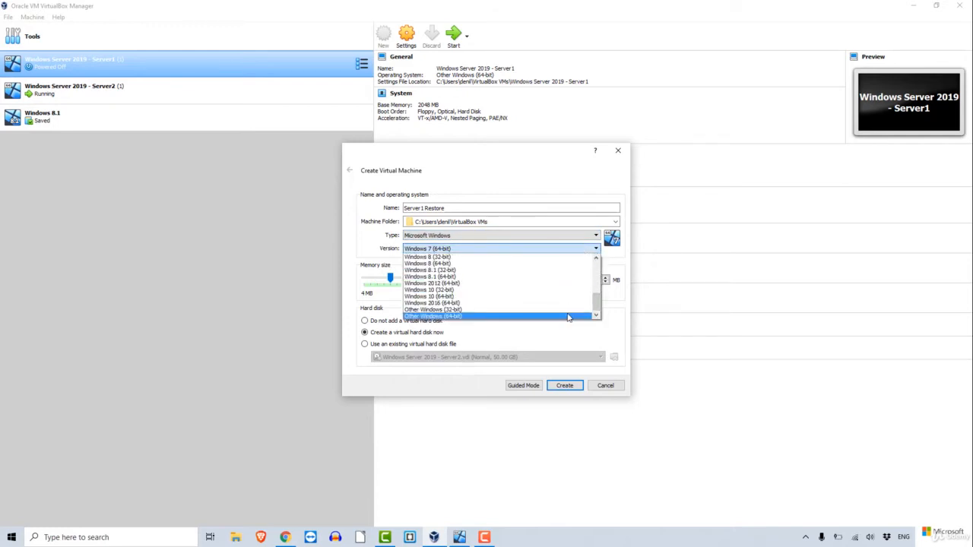
click(569, 317)
- Set the new machine's memory to 2048 MB and create it with a 50 GB virtual hard disk
drag(602, 280, 570, 279)
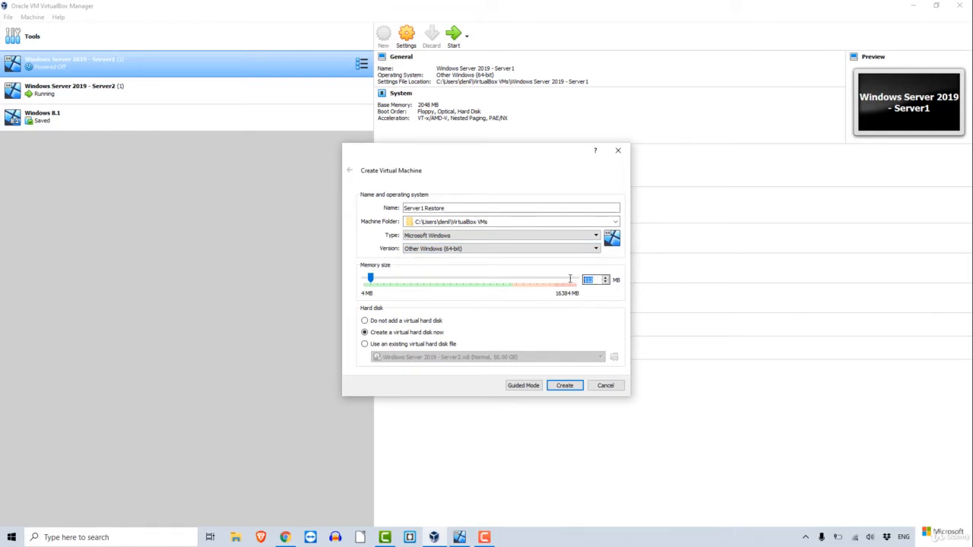
text(2048)
click(565, 386)
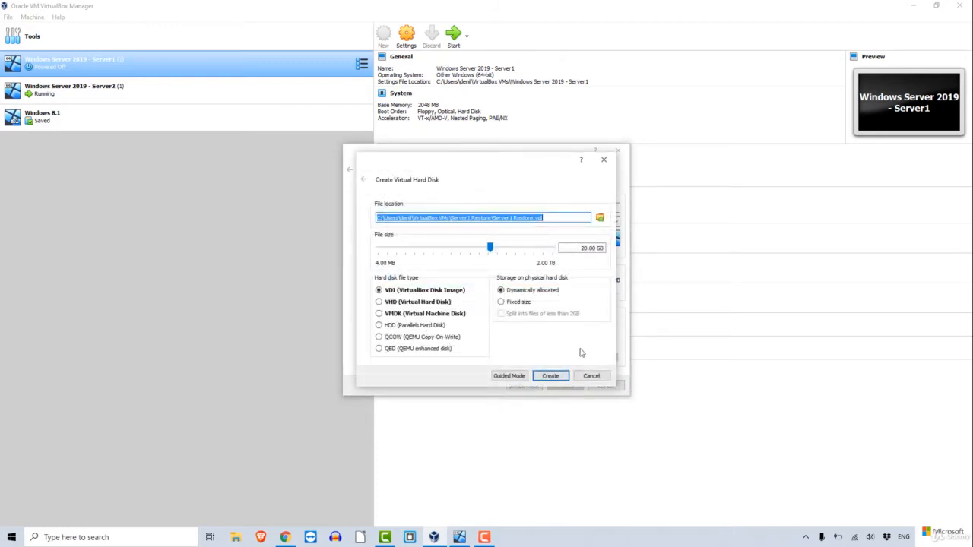
double_click(583, 248)
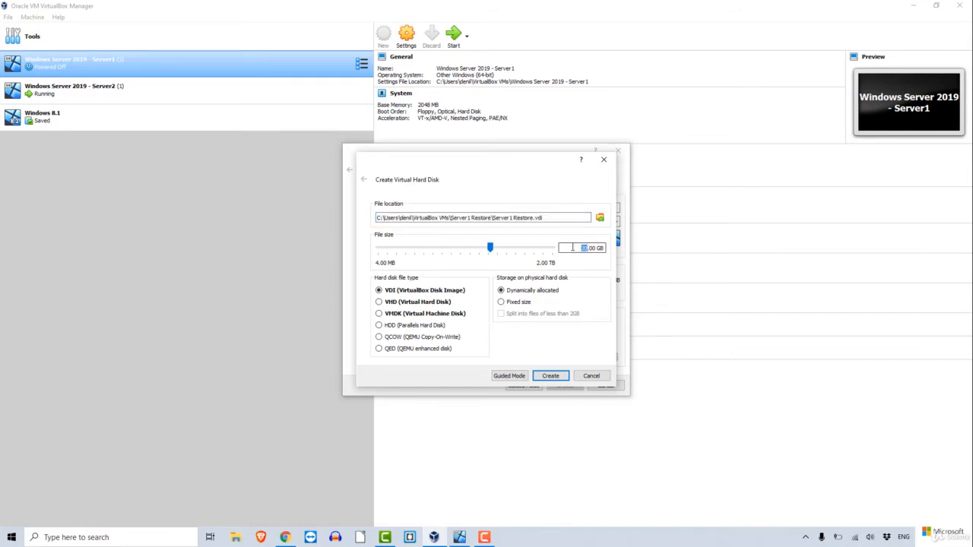
text(50)
click(557, 375)
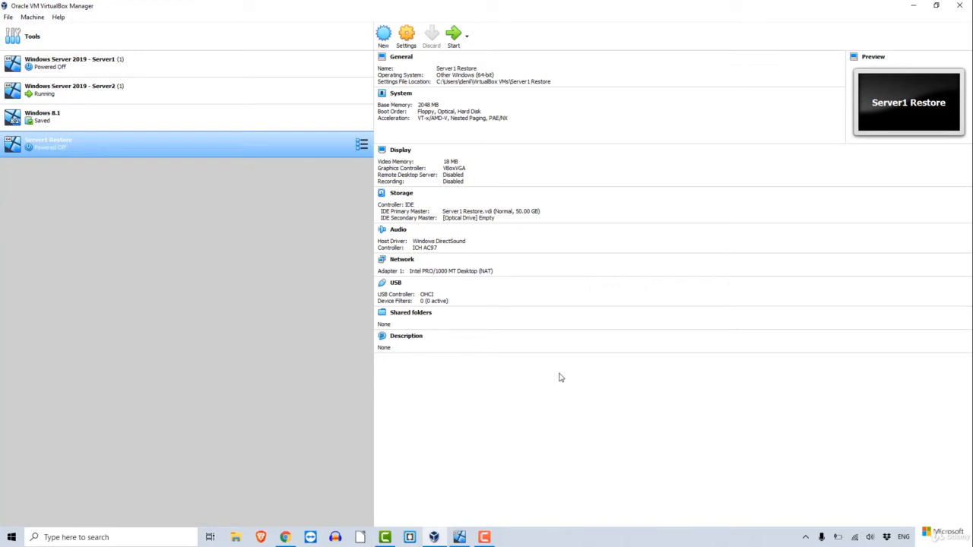
- In the Server1 Restore network settings, attach Adapter 1 to Internal Network
click(405, 43)
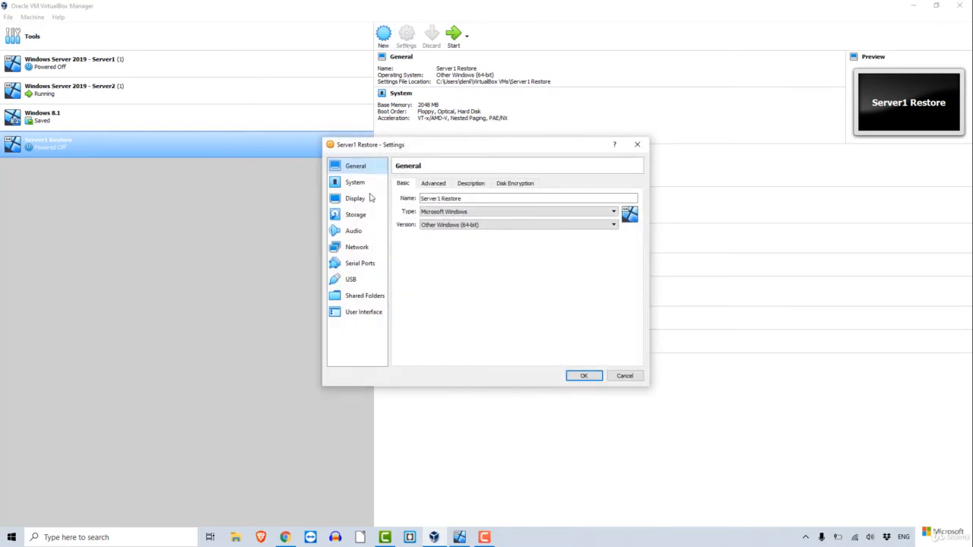
click(362, 251)
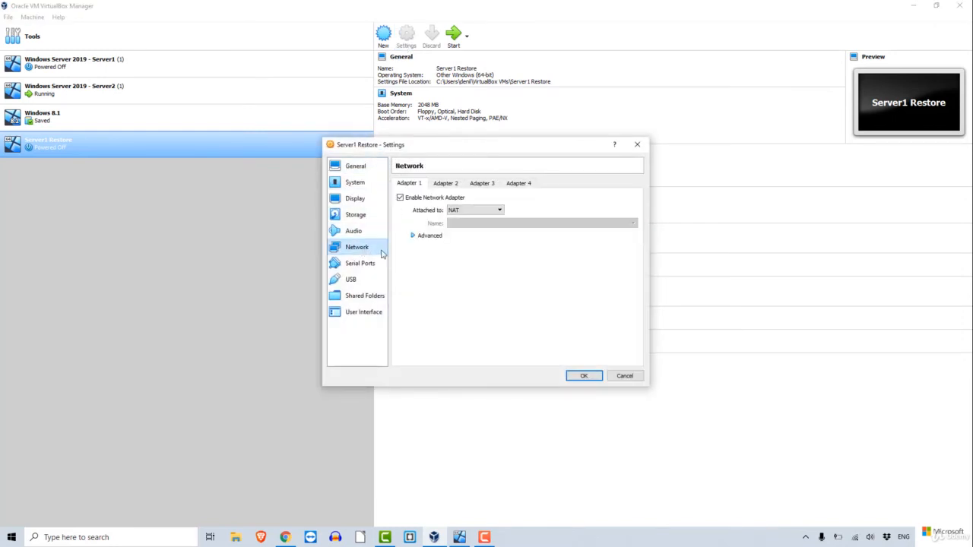
click(494, 216)
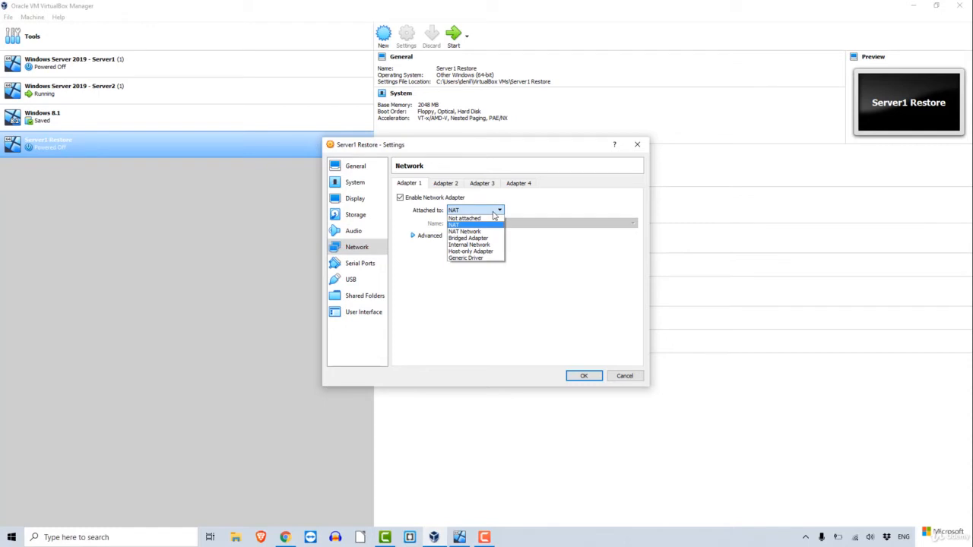
click(479, 245)
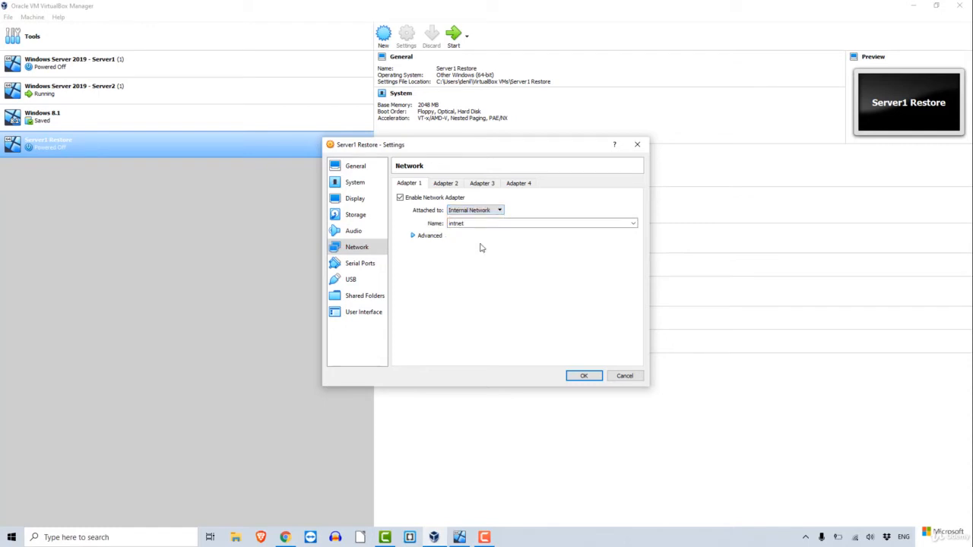
- Enable network Adapter 2 and attach it to Bridged Adapter
click(450, 186)
click(441, 198)
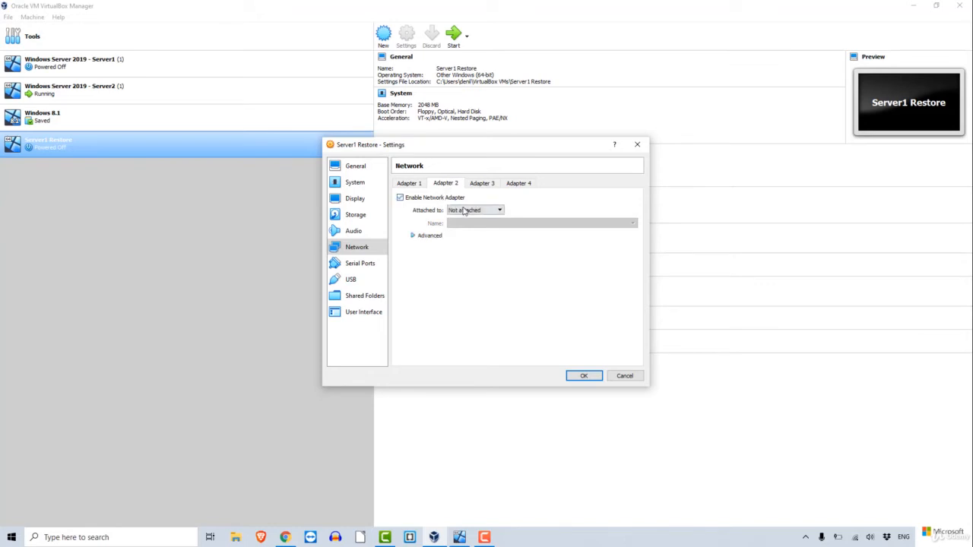
click(469, 211)
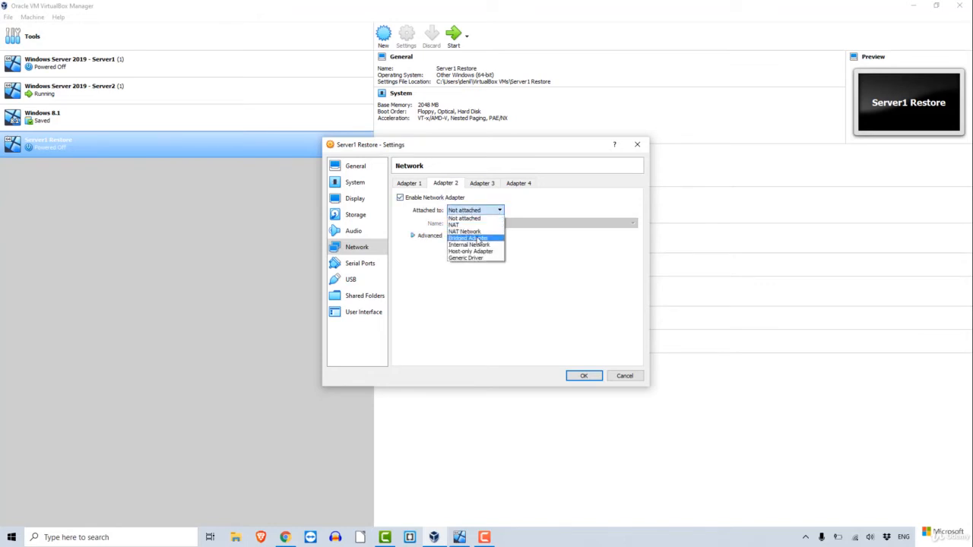
click(475, 238)
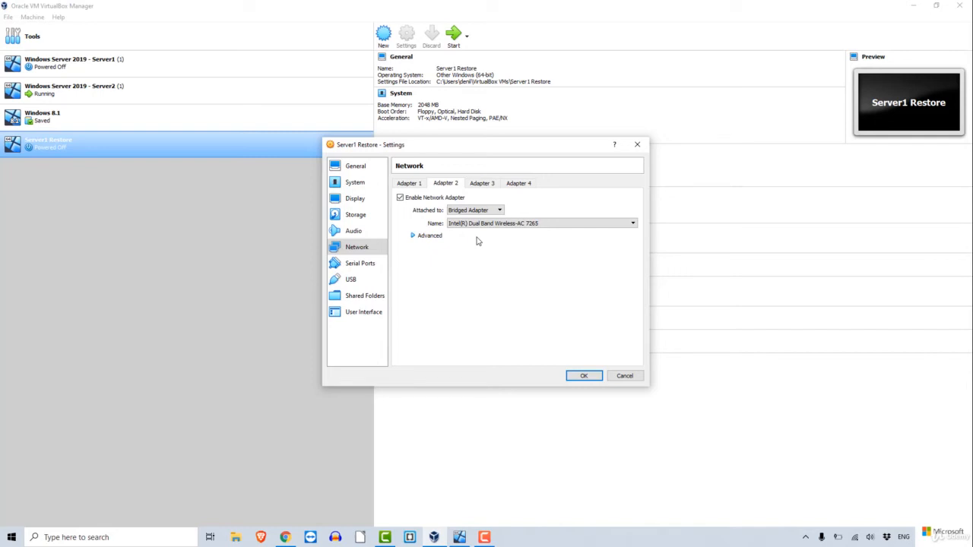
- Load 17763.737.190906-2324.rs5_release_svc_refresh_SERVER_EVAL_x64FRE_en-us_1 (1).iso into the empty optical drive of Server1 Restore
click(365, 217)
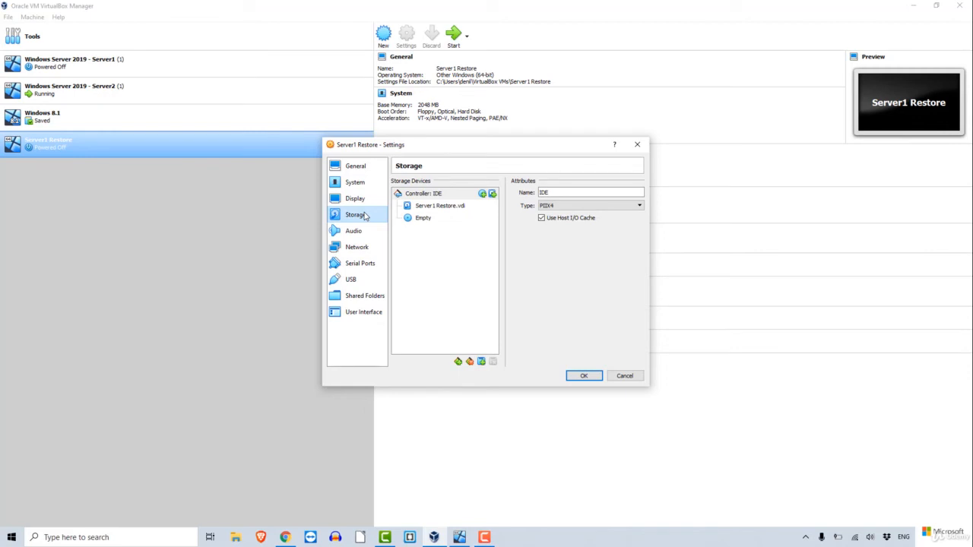
click(421, 220)
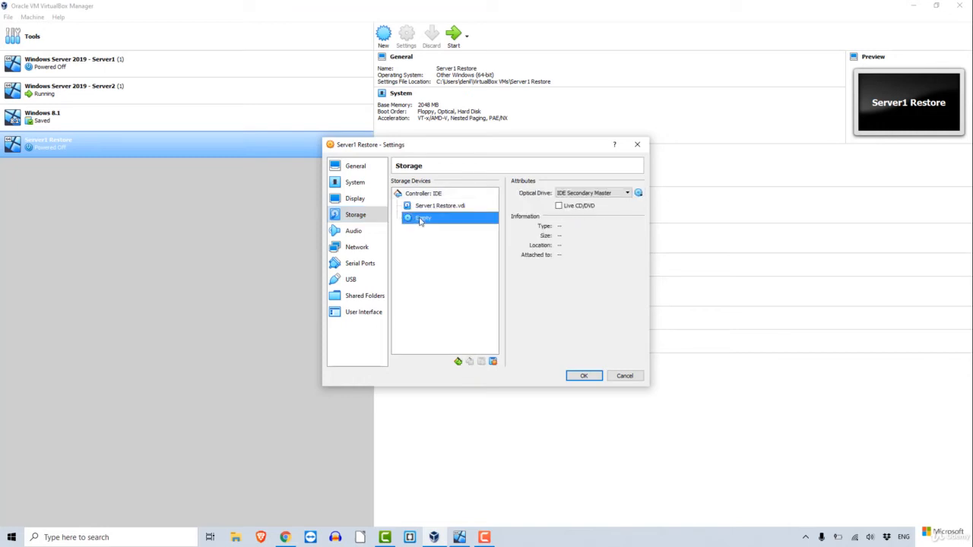
click(639, 193)
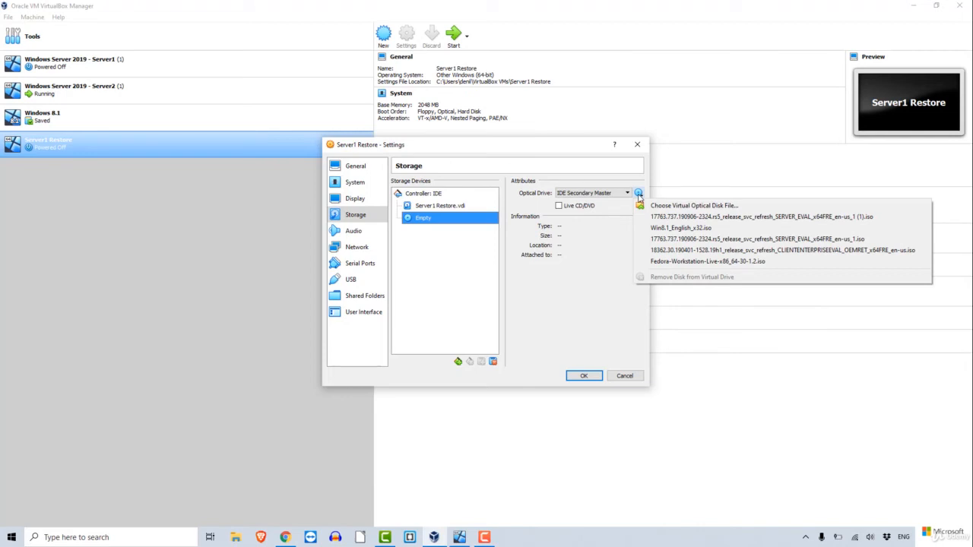
click(668, 218)
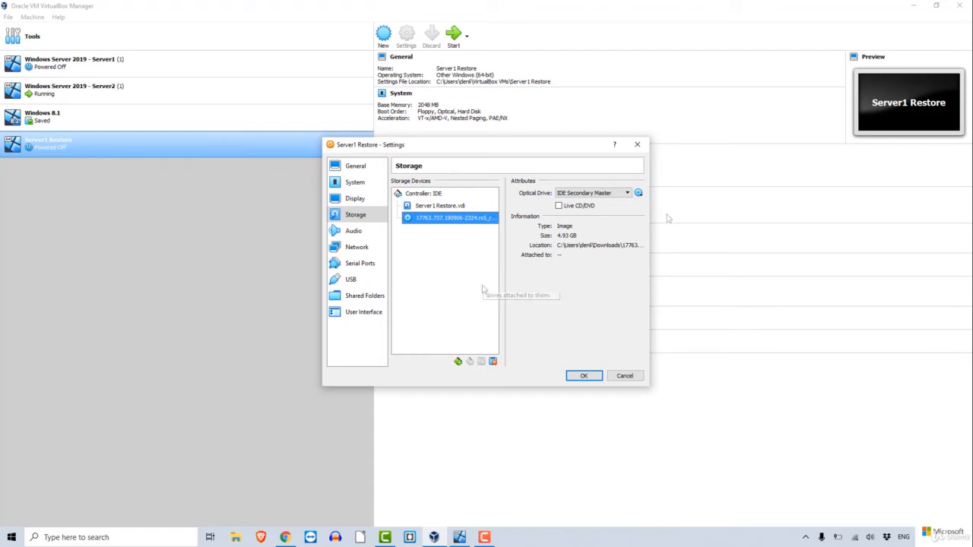
- Attach the existing hard disk NewVirtualDisk0.vdi to the IDE controller, save the settings and start the Server1 Restore machine
click(438, 198)
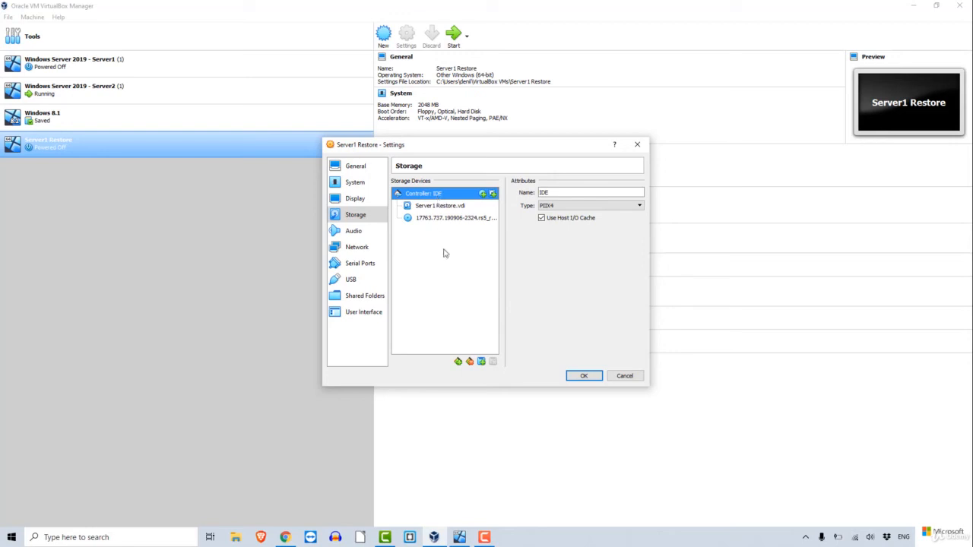
click(482, 362)
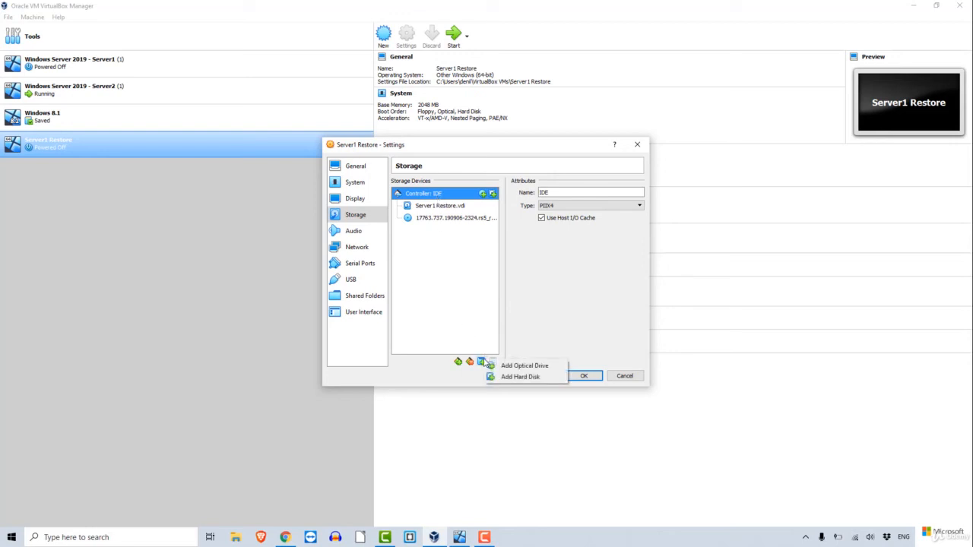
click(550, 384)
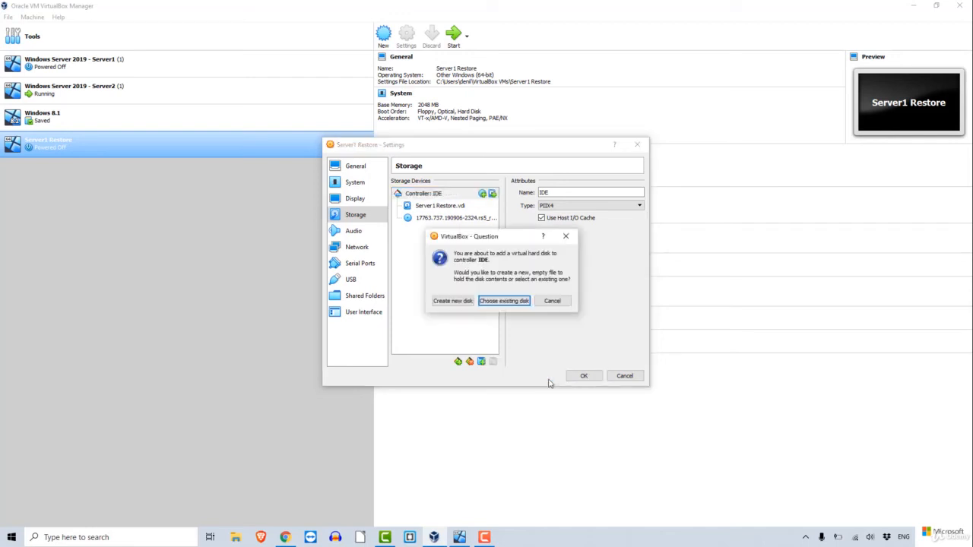
click(520, 303)
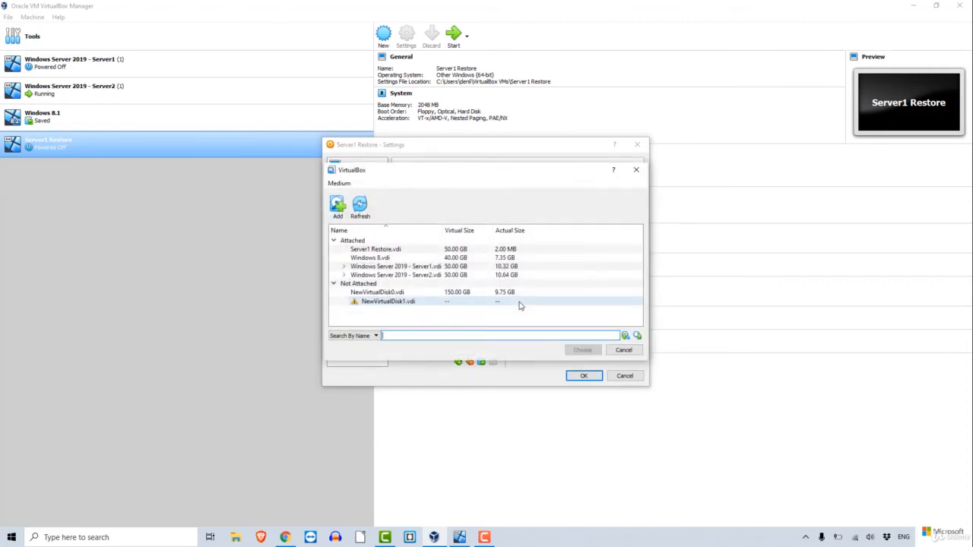
click(407, 294)
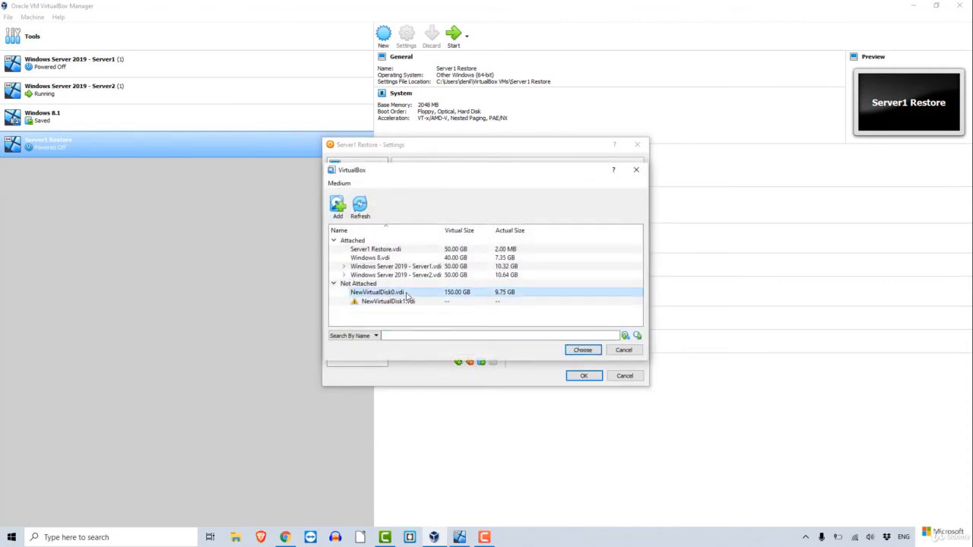
click(583, 352)
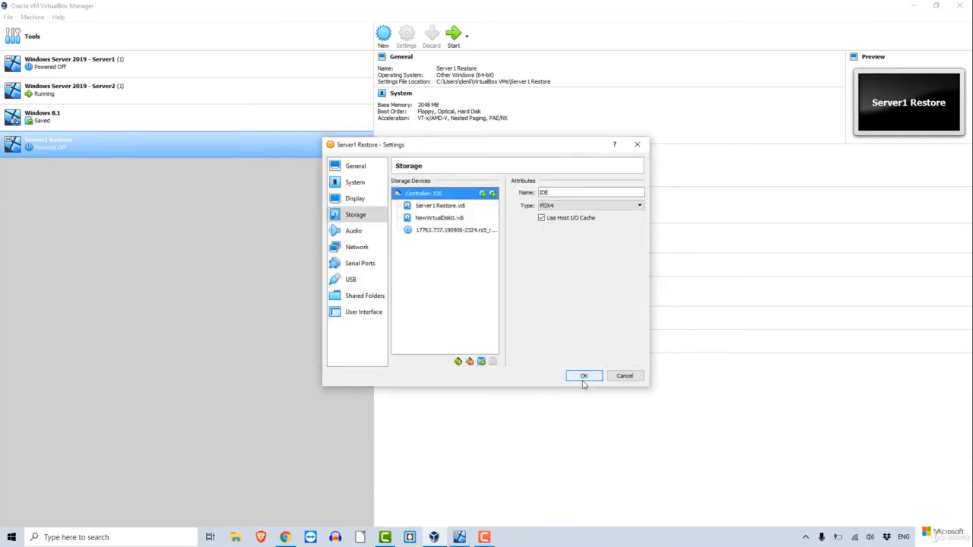
click(584, 377)
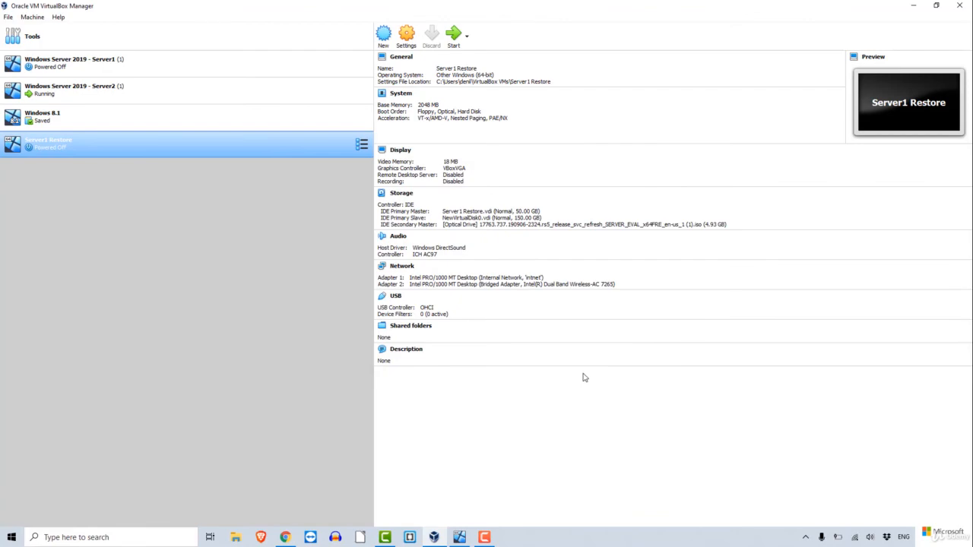
click(454, 38)
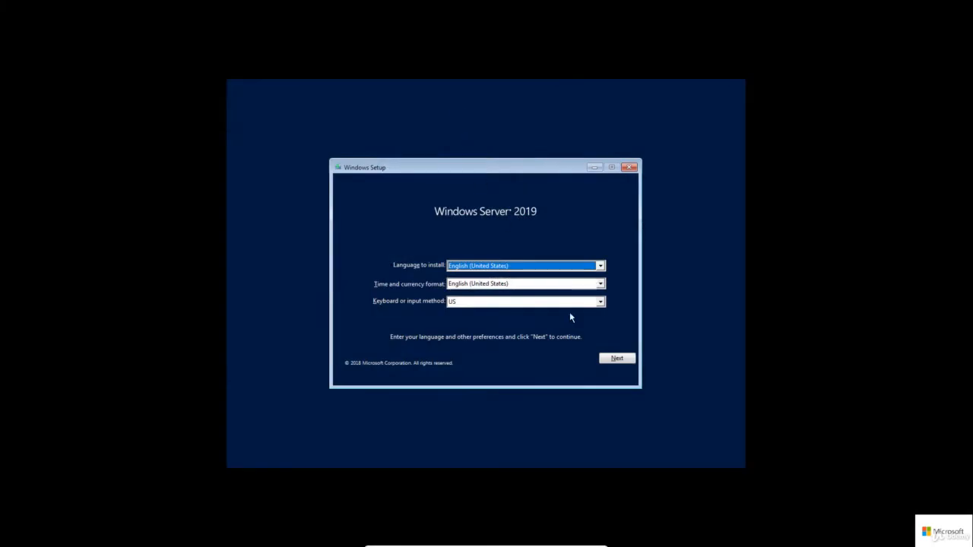
- Keep the default language settings in Windows Setup and start System Image Recovery from the computer repair options
click(617, 360)
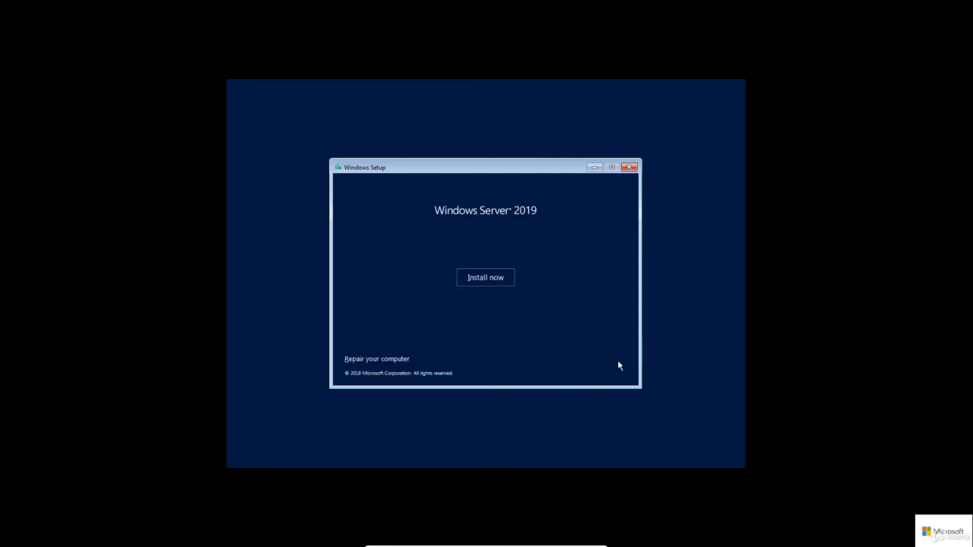
click(397, 360)
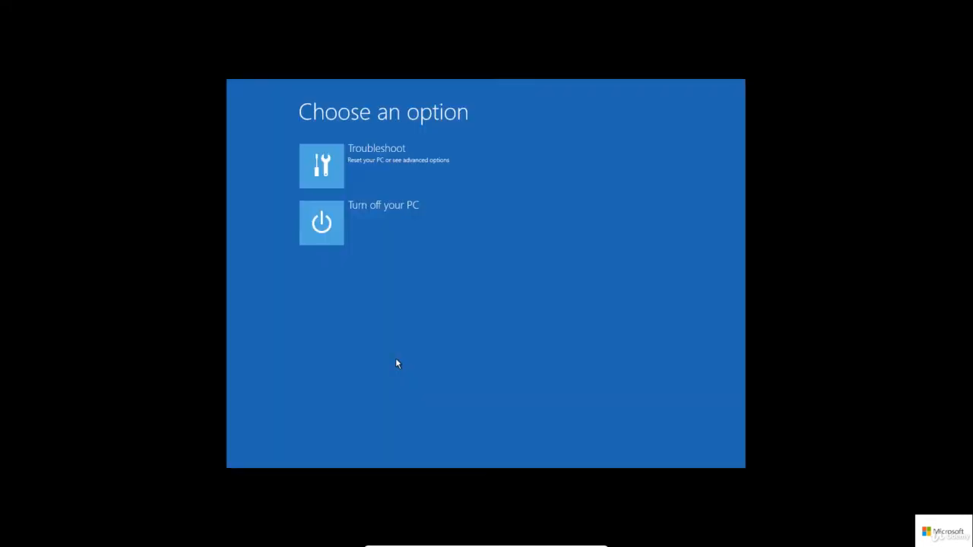
click(391, 180)
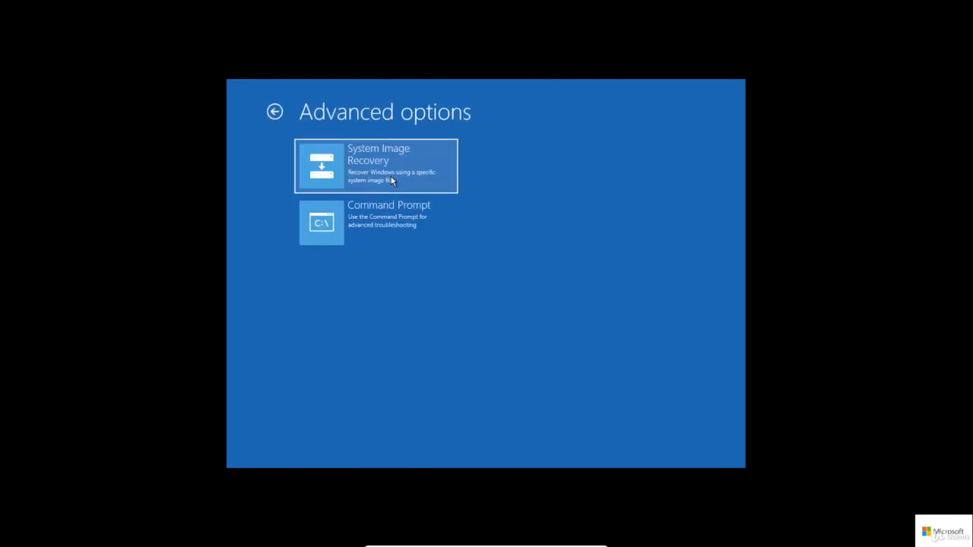
click(390, 176)
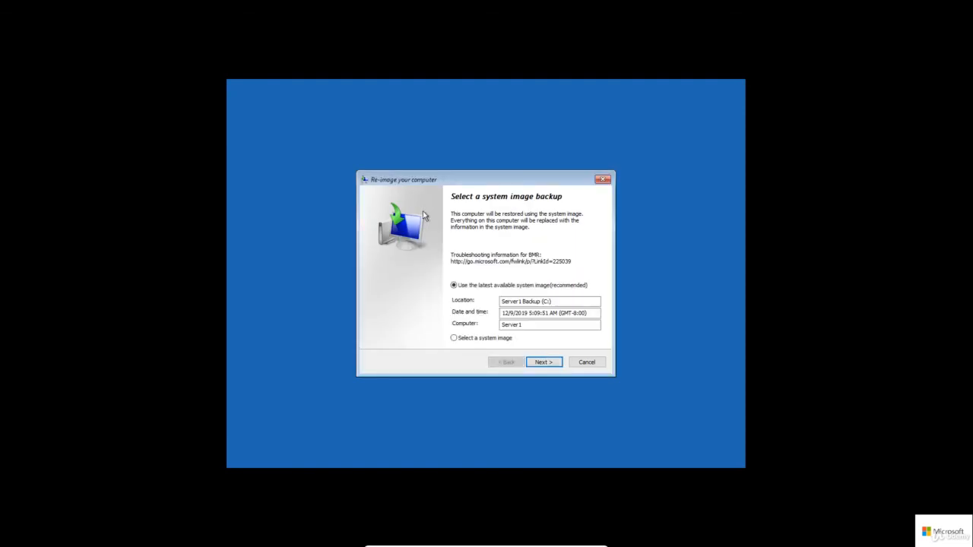
- Restore the machine from the latest available system image of Server1 with the default restore options, agreeing to format and replace the disks
click(557, 364)
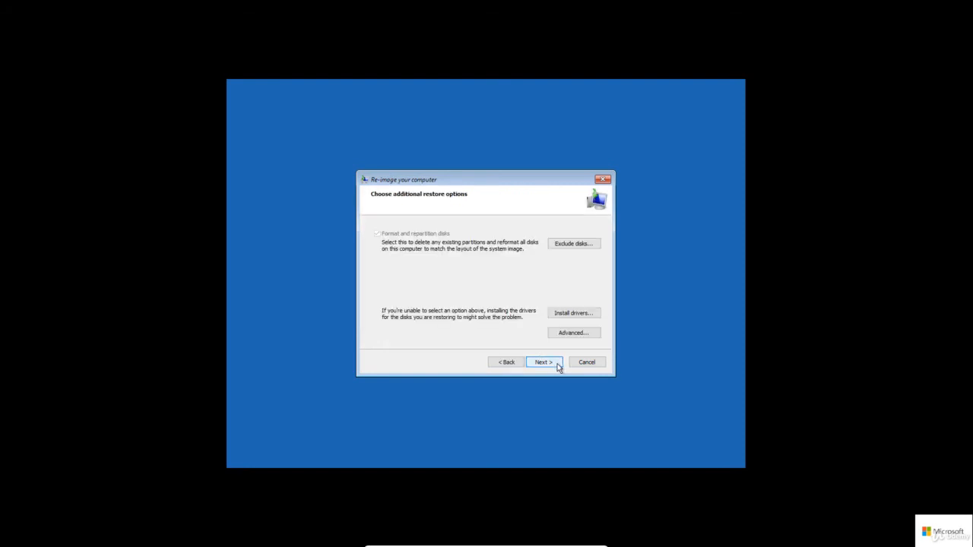
click(557, 364)
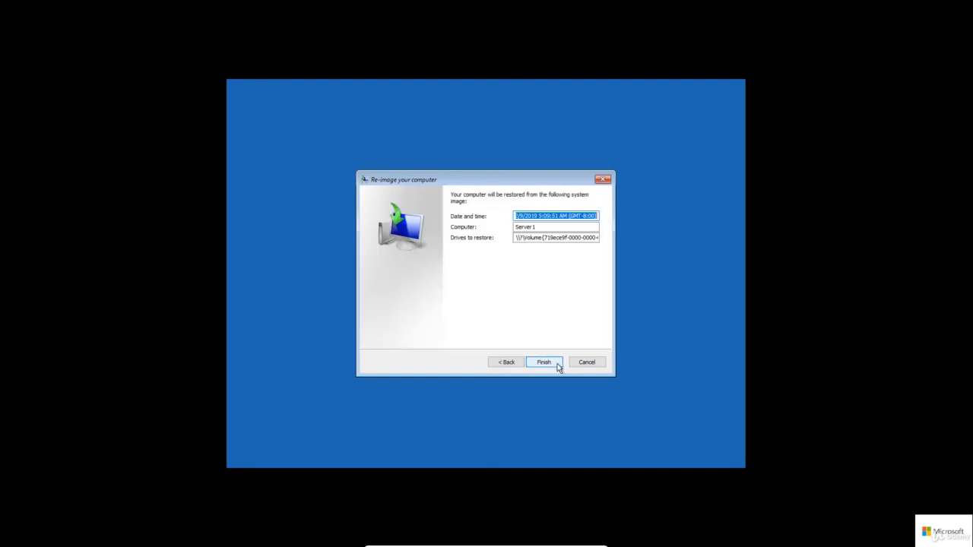
click(558, 364)
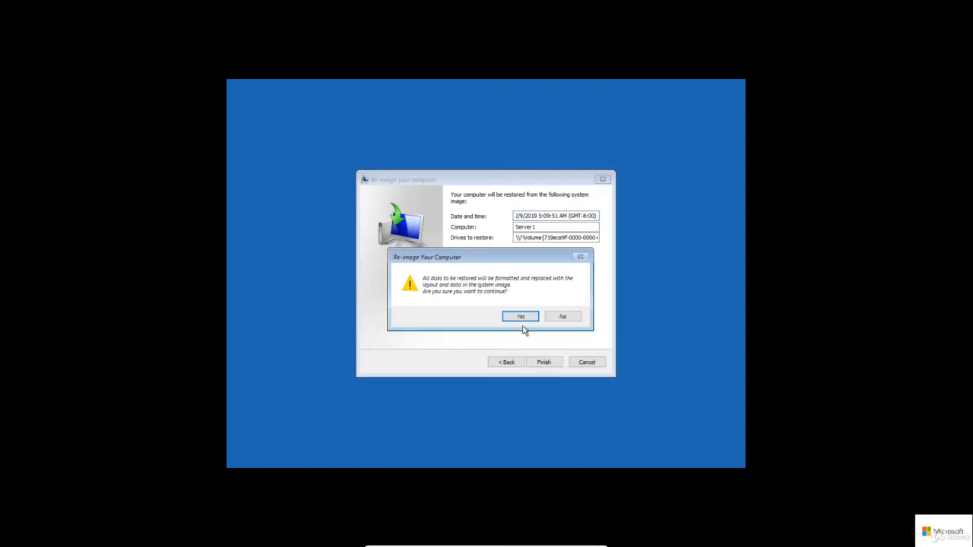
click(521, 317)
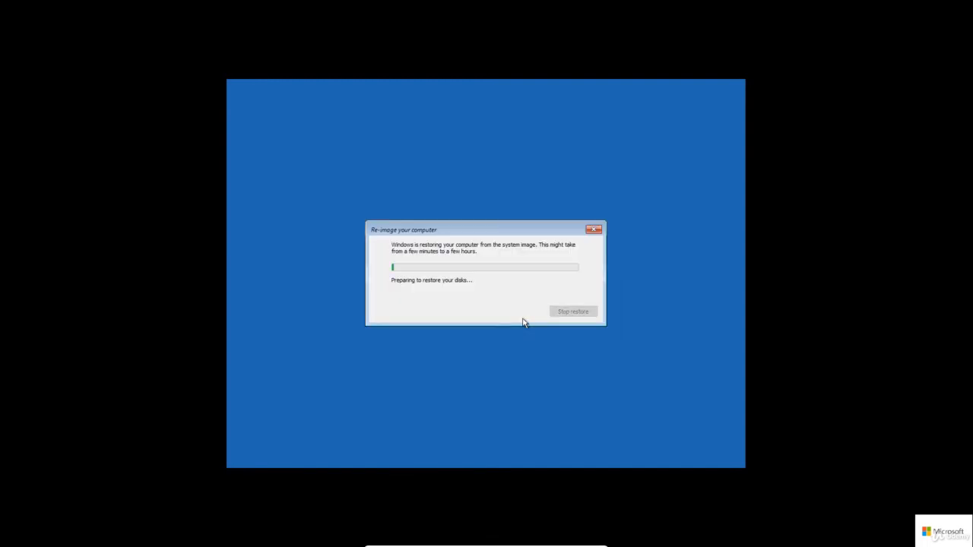